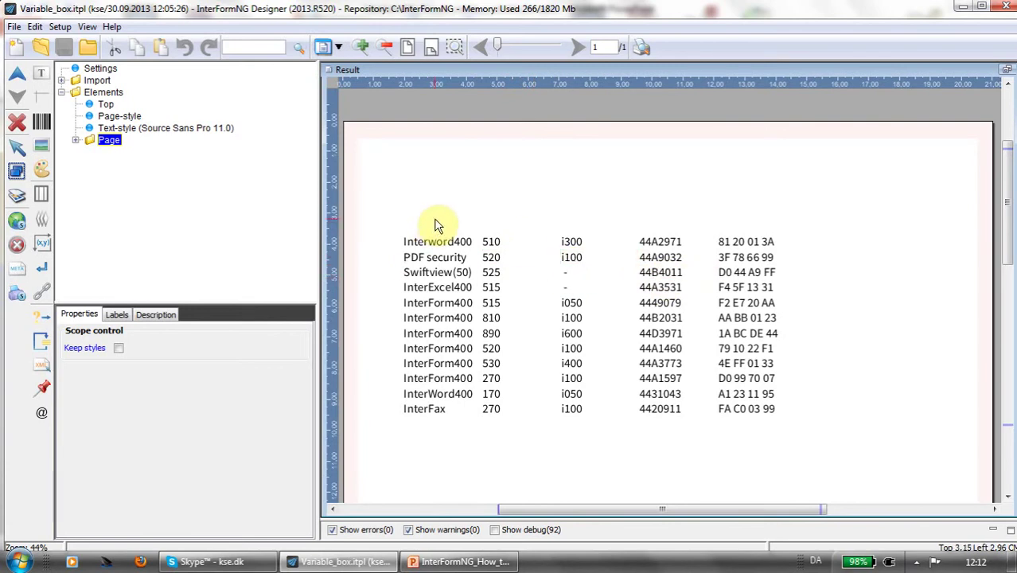
Step: Place the windows vertically, with the XML document above the result preview, and review the DetailLine fields
click(75, 141)
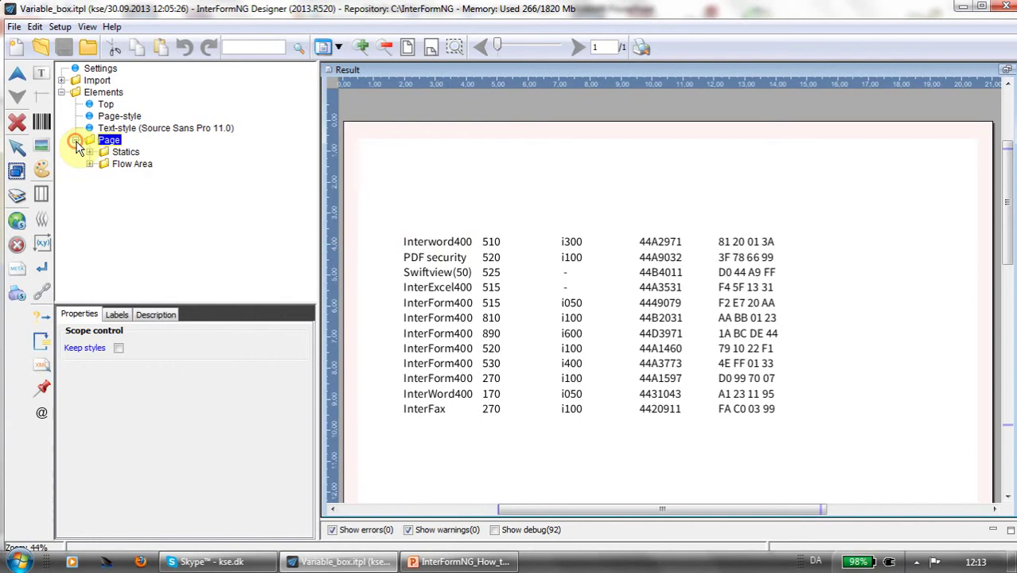
click(331, 47)
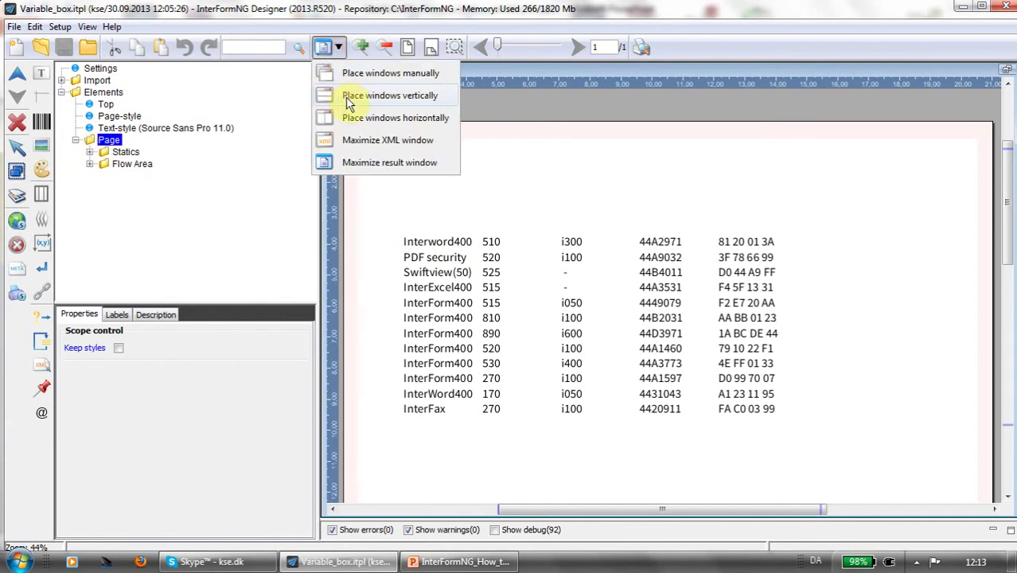
click(348, 95)
scroll(681, 185, up, 1)
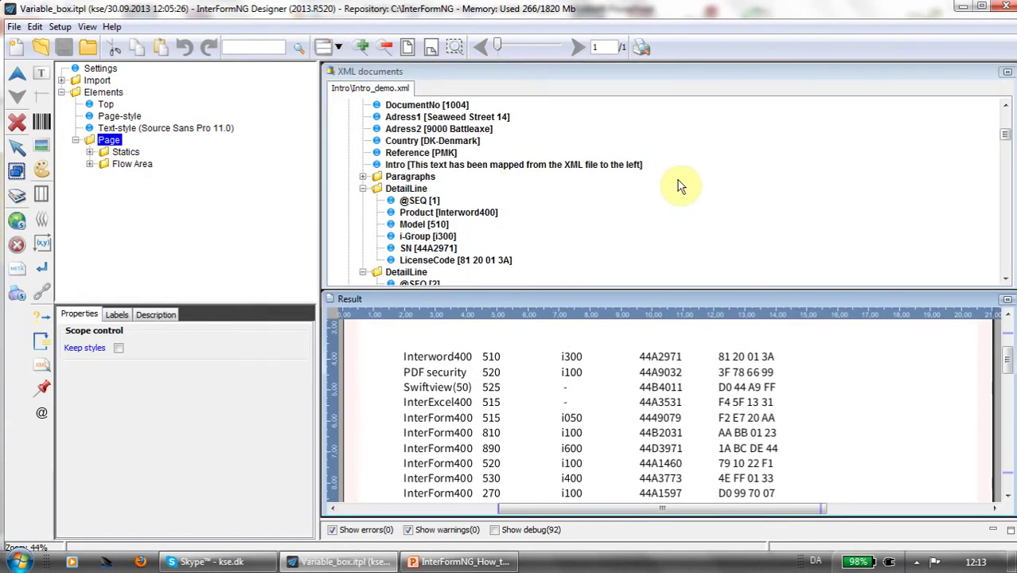
scroll(678, 185, up, 2)
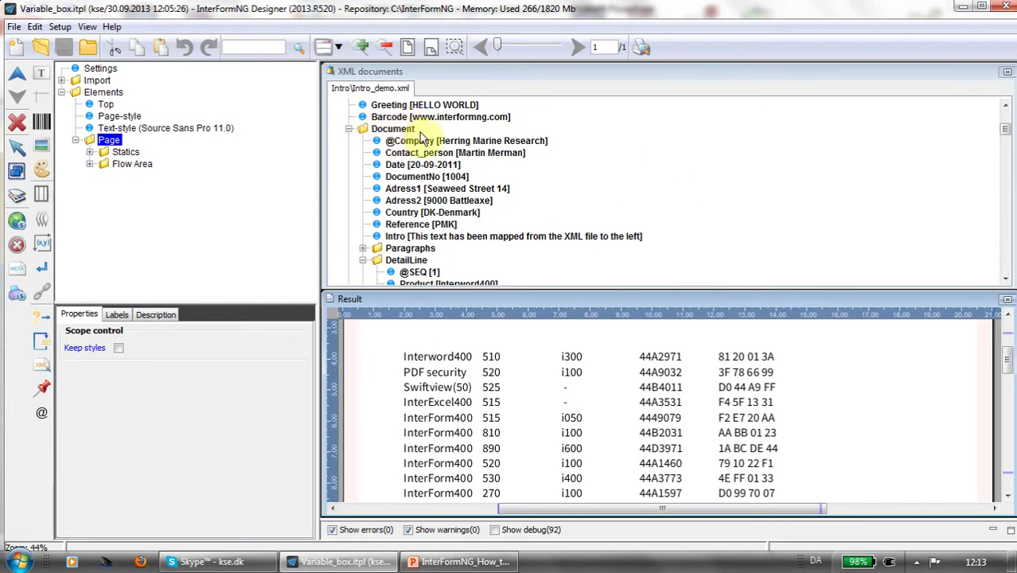
scroll(426, 140, down, 2)
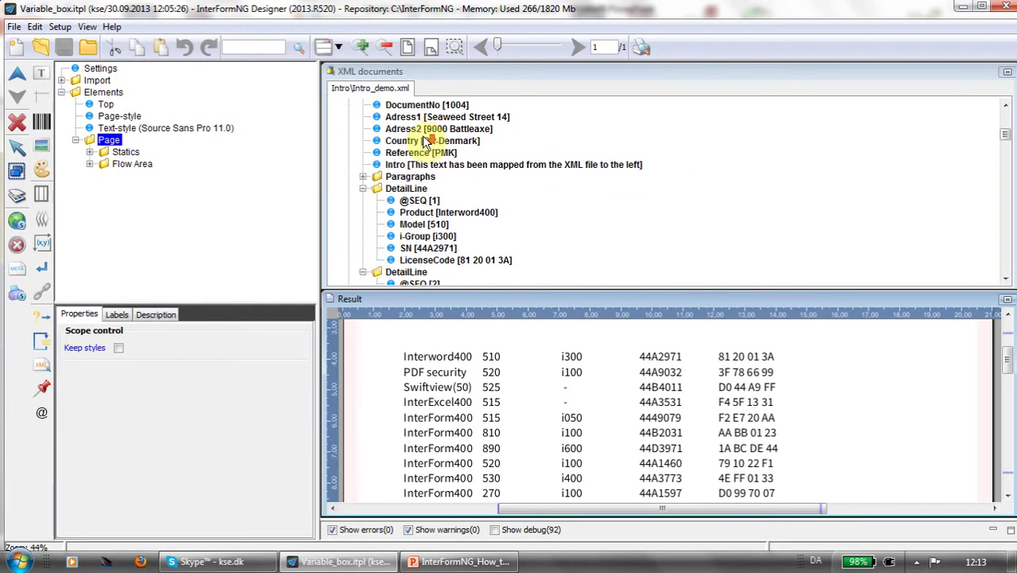
Step: Expand the Flow Area and its ForEach loop over Document/DetailLine to list the Product, Model, i-Group, SN and LicenseCode texts
click(90, 164)
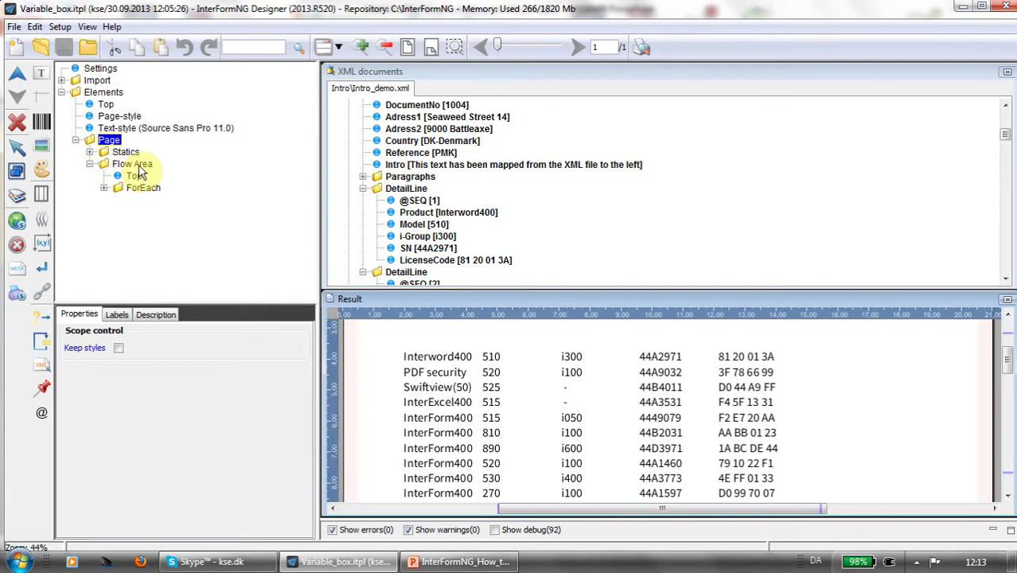
click(137, 167)
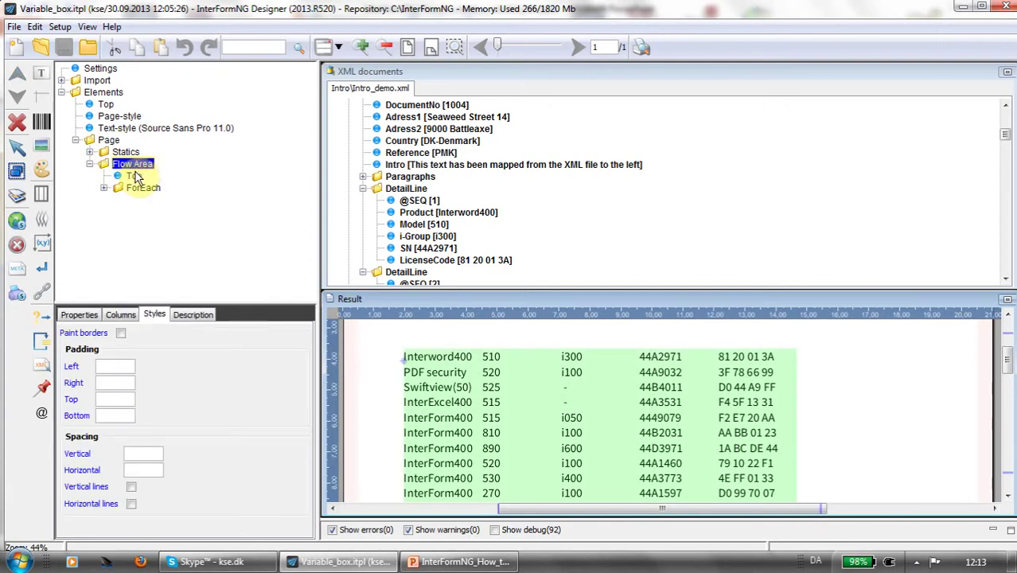
click(80, 315)
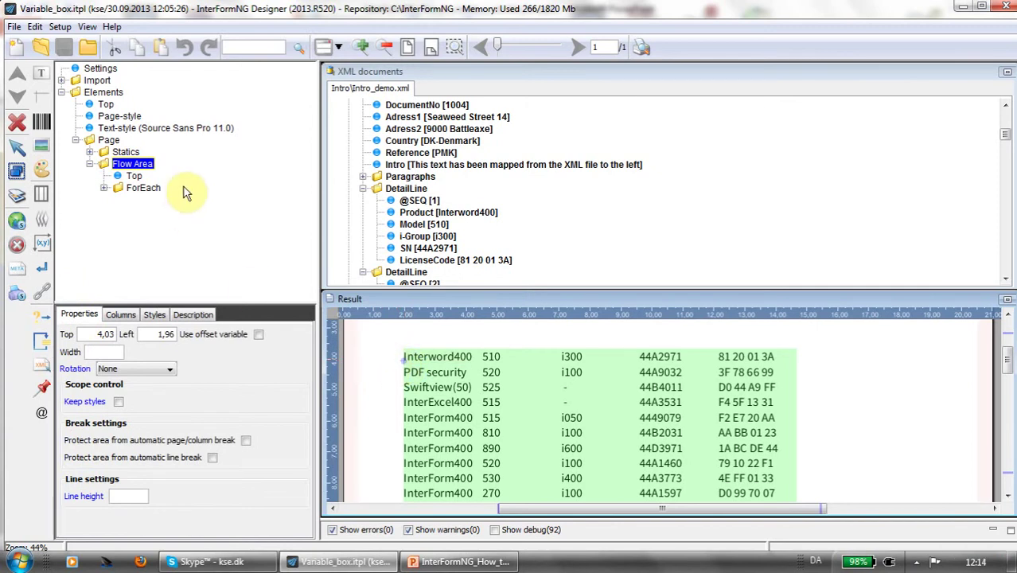
click(137, 189)
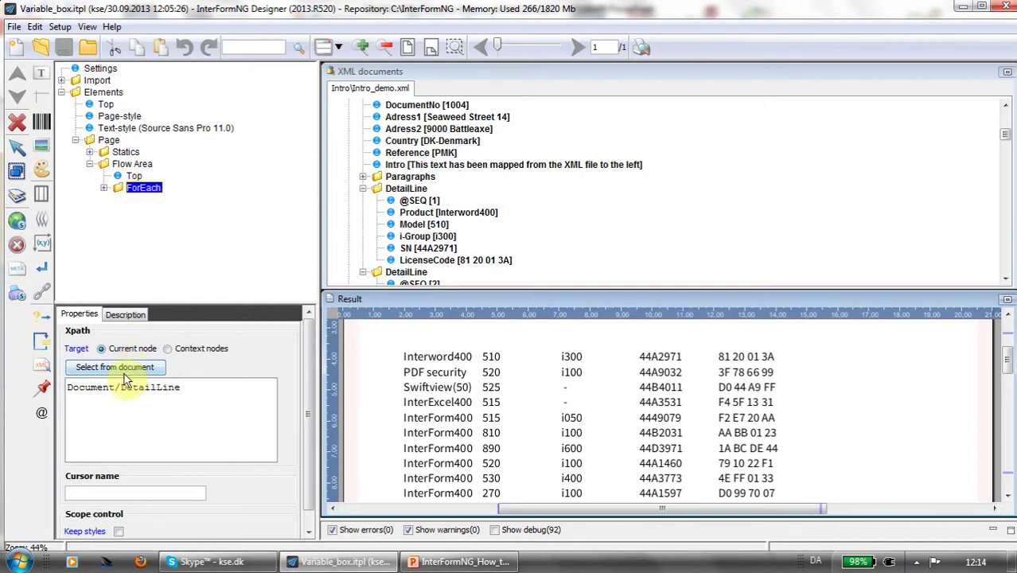
click(408, 189)
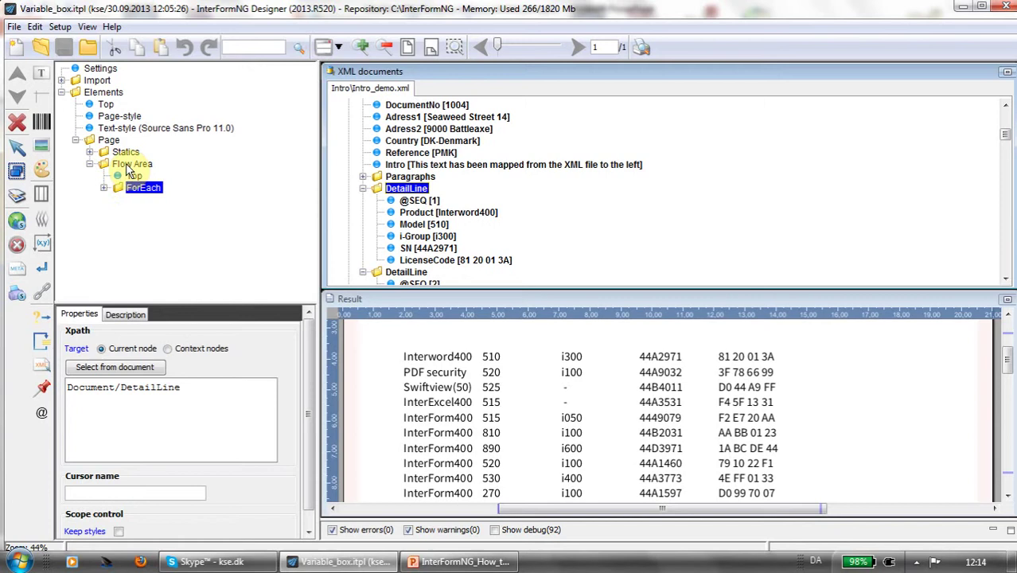
click(103, 188)
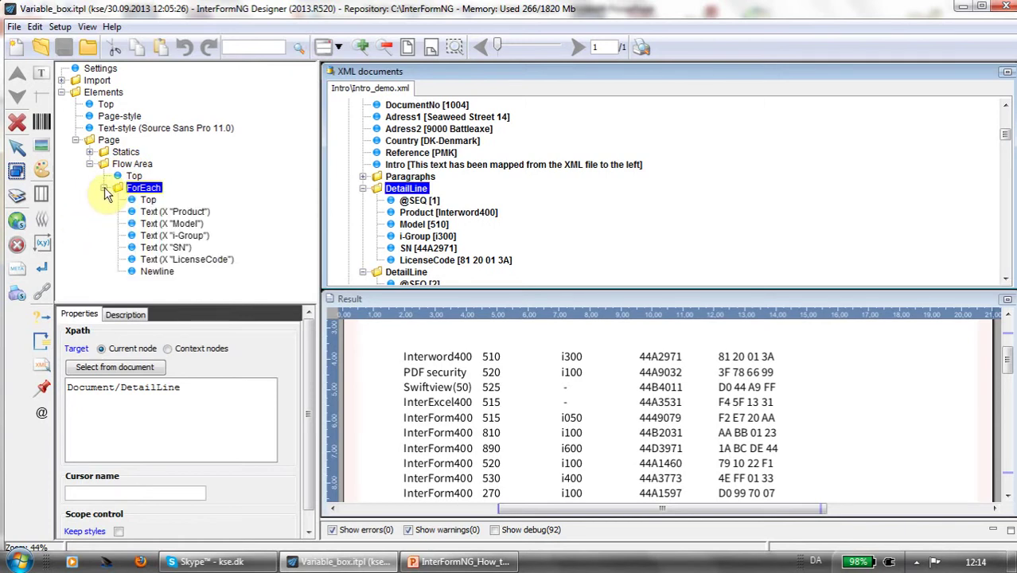
Step: Select the loop's Product text and keep its input source as Xpath 'Product'
click(151, 213)
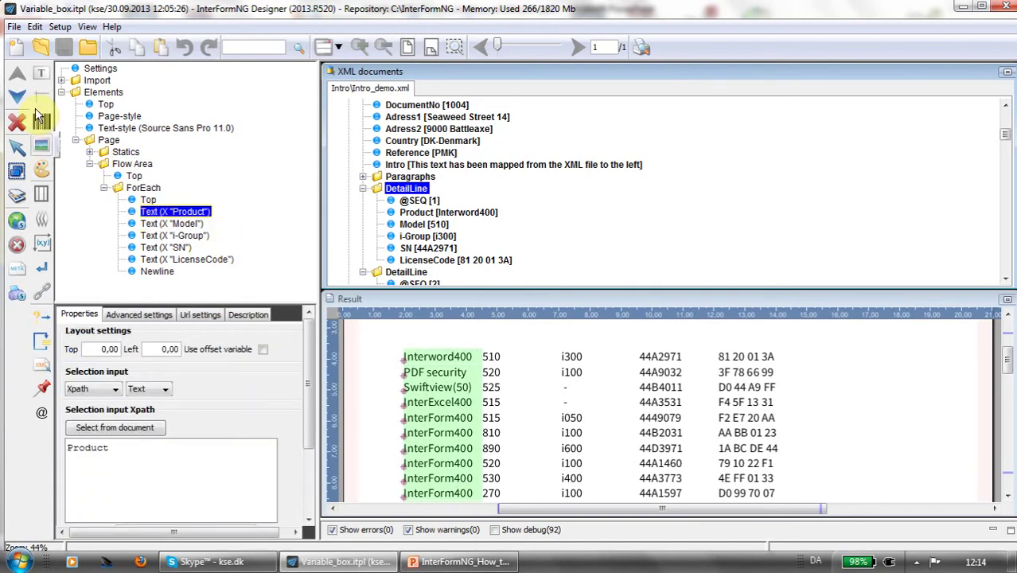
mouse_move(45, 78)
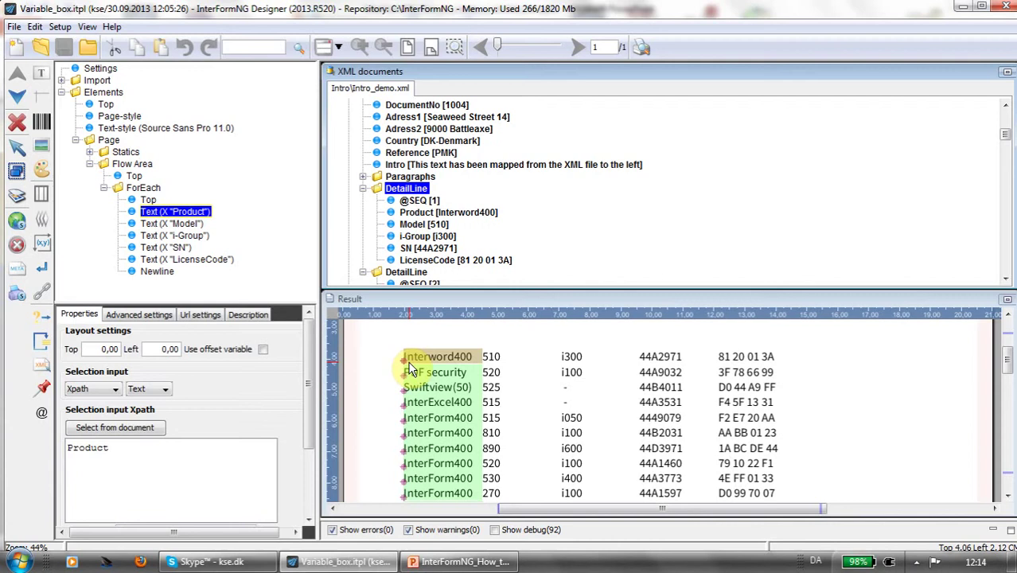
click(125, 430)
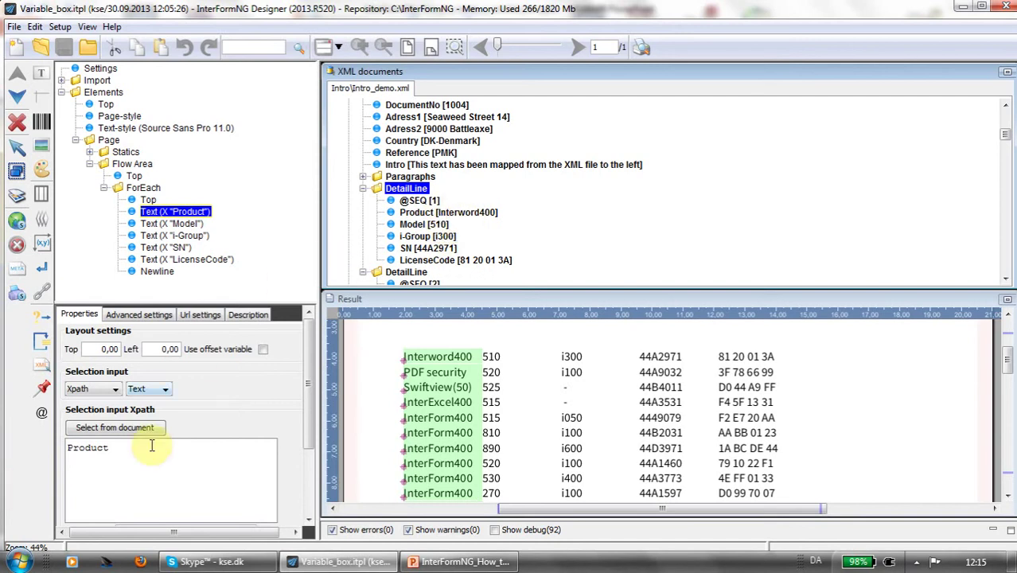
click(111, 388)
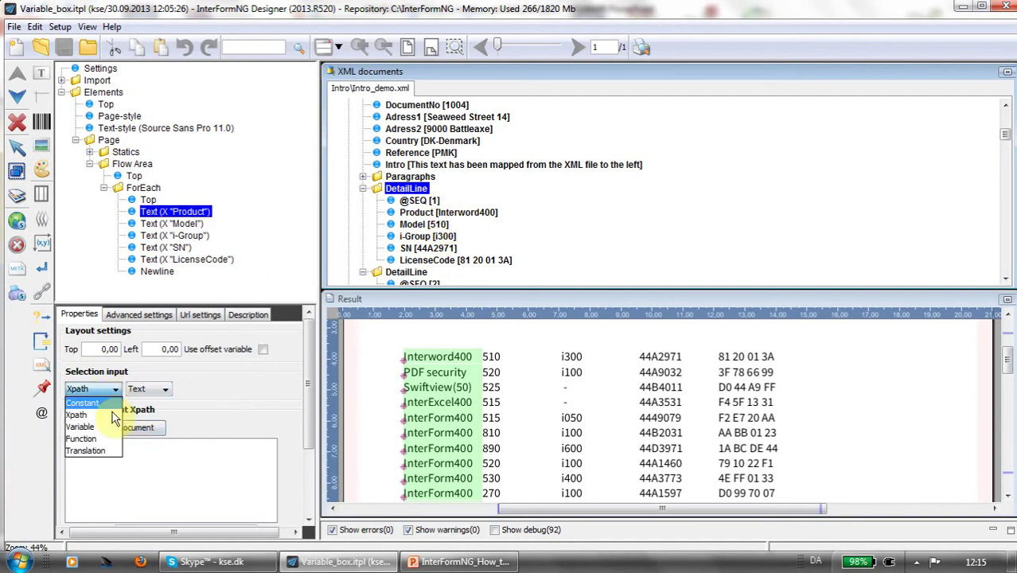
click(111, 414)
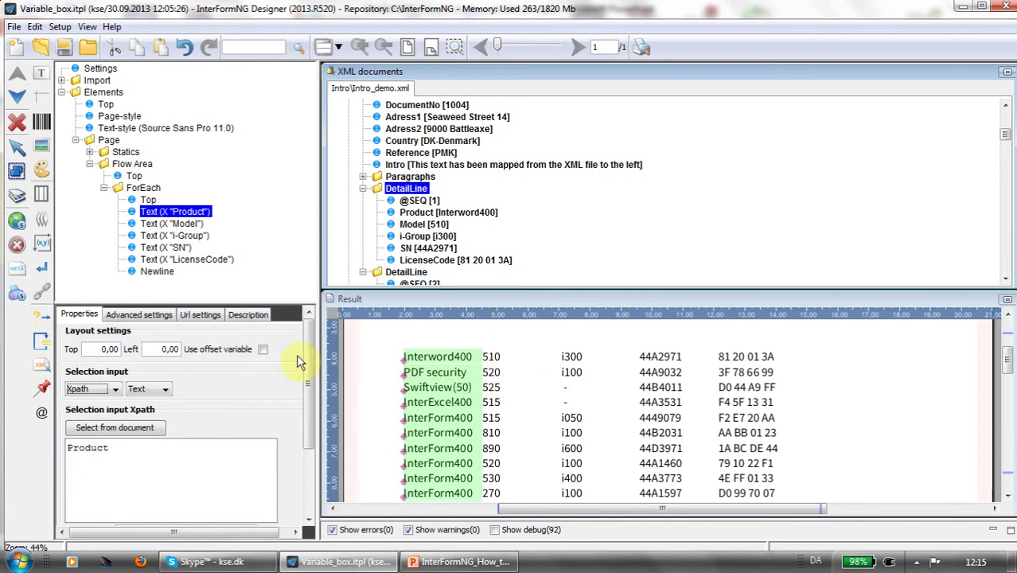
Step: Make the Product text's frame width Fixed, using a Constant value of 240
click(142, 315)
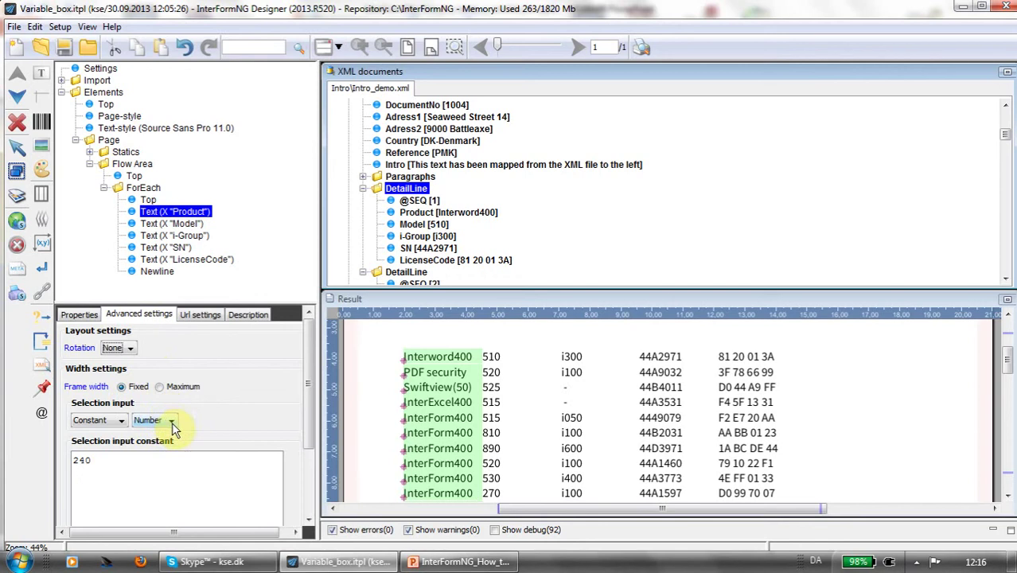
click(112, 459)
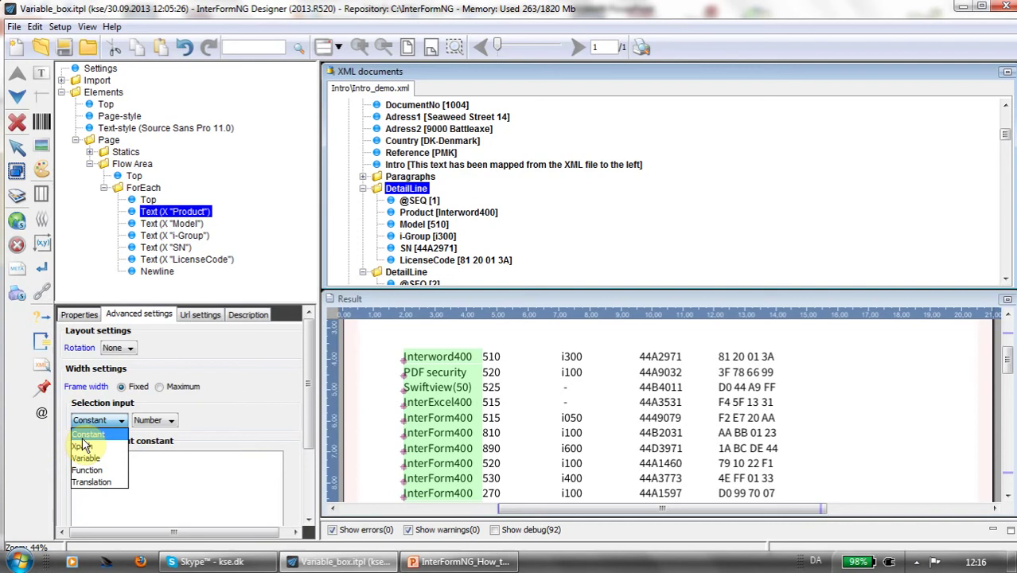
click(88, 433)
click(132, 459)
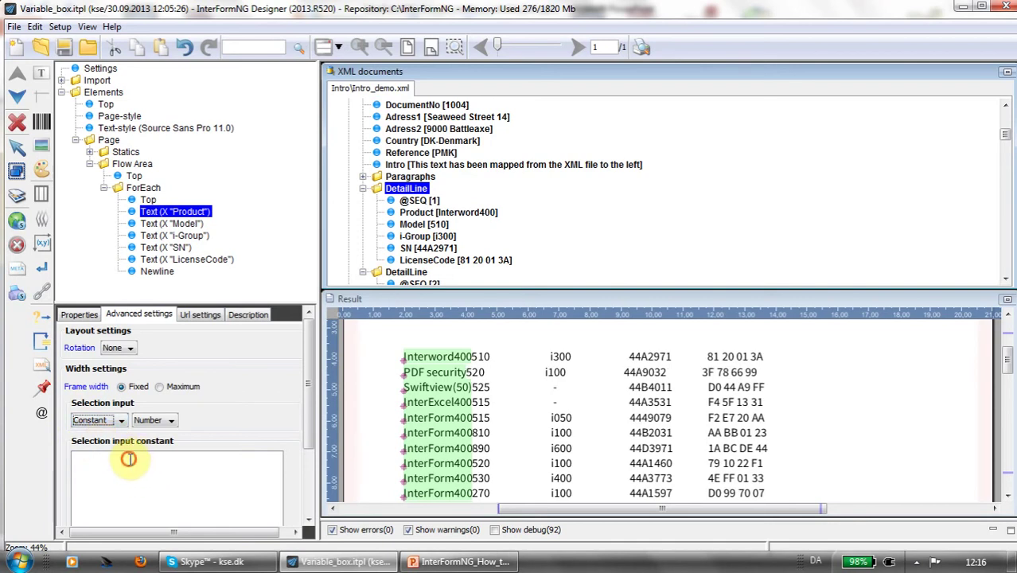
text(240)
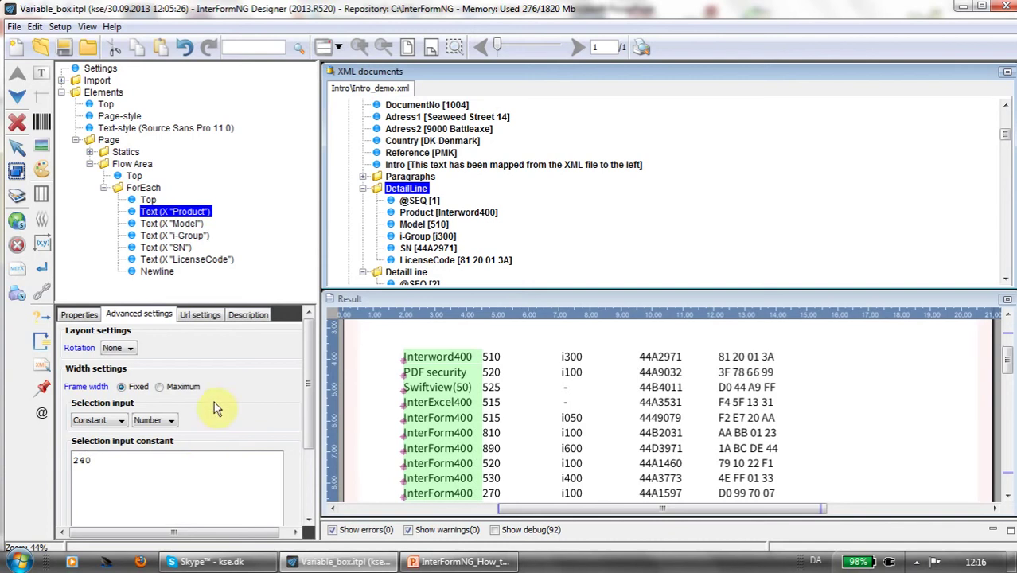
Step: Inspect the Model, i-Group and Newline elements, then select the Flow Area at top 4,03, left 1,96
click(184, 225)
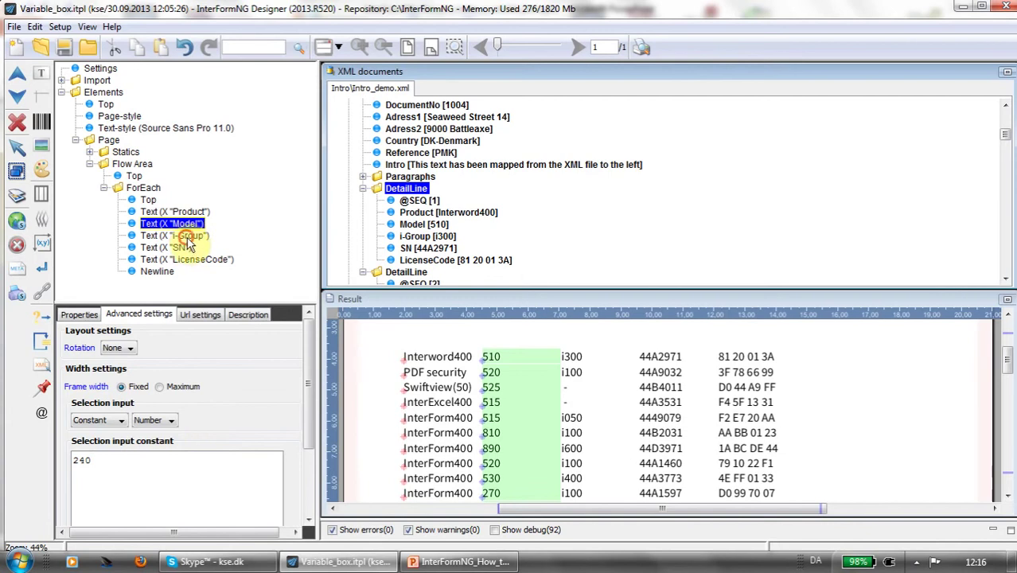
click(188, 237)
click(65, 319)
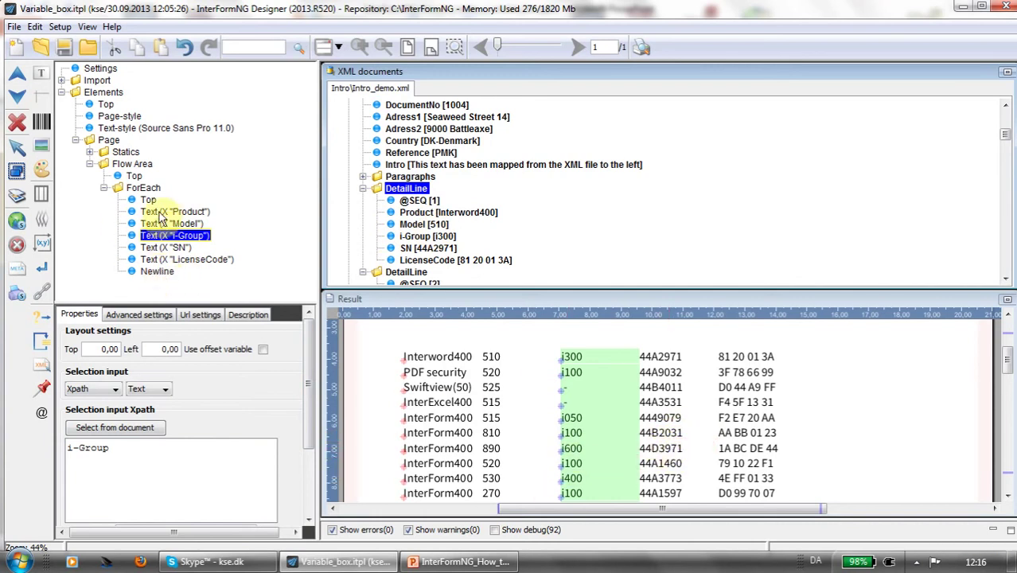
click(157, 271)
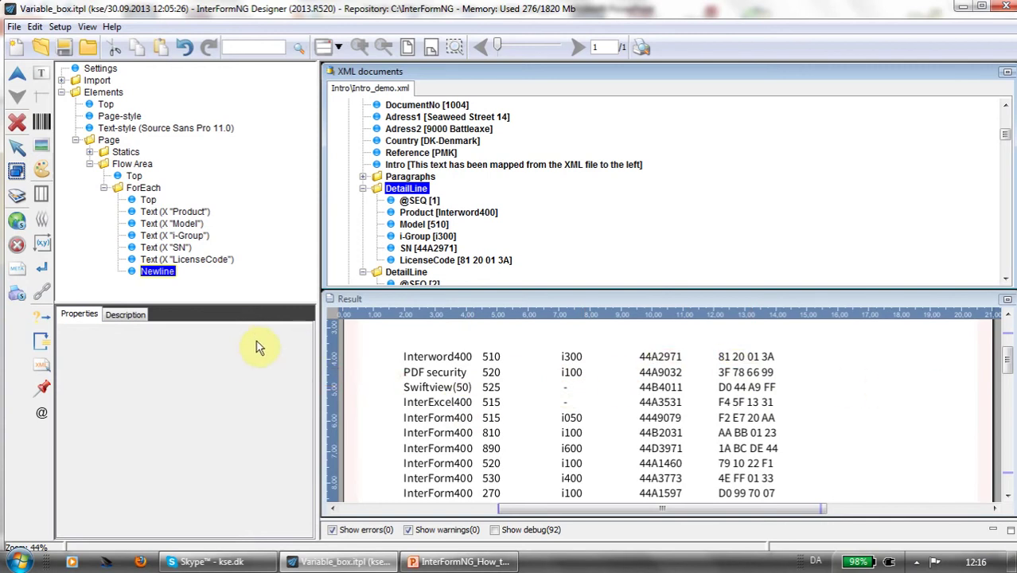
click(132, 165)
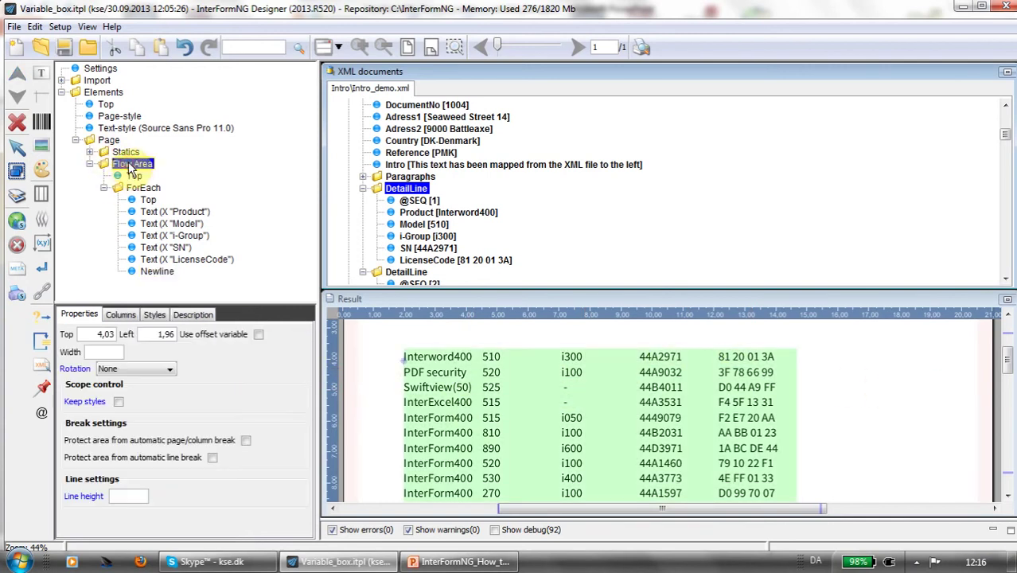
Step: Turn on Paint borders for the Flow Area and enlarge the Result preview panel
click(122, 318)
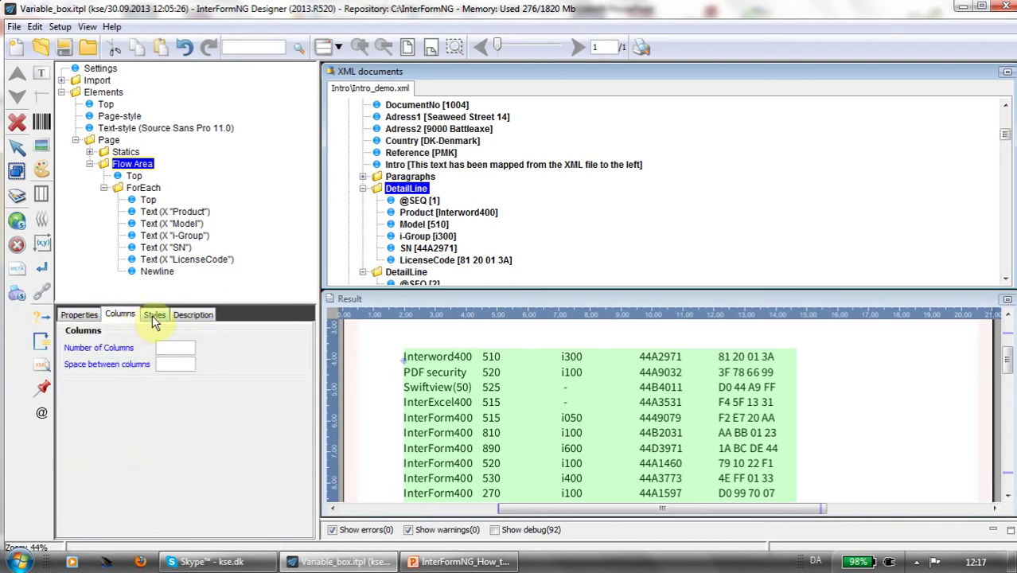
click(149, 317)
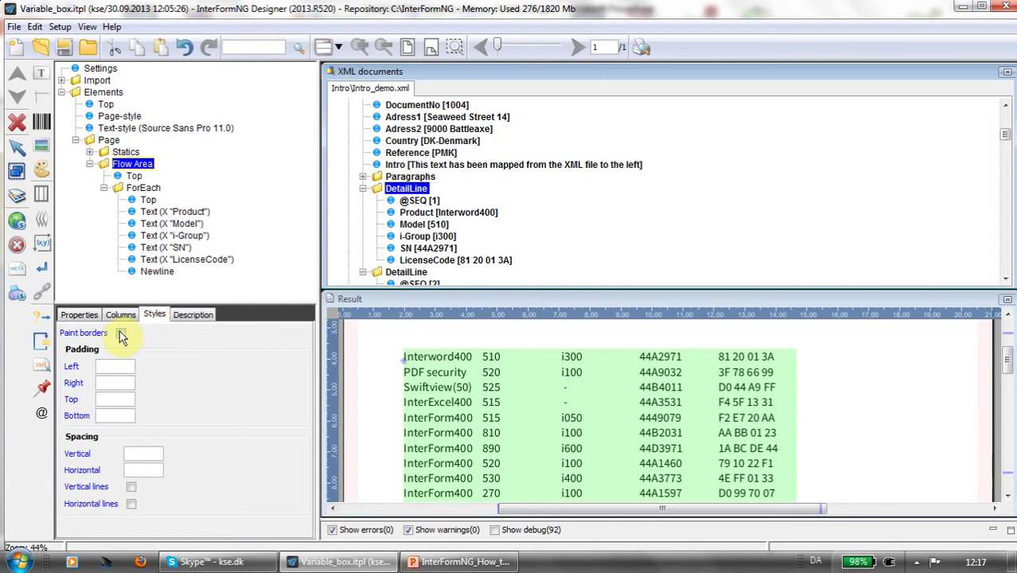
click(121, 335)
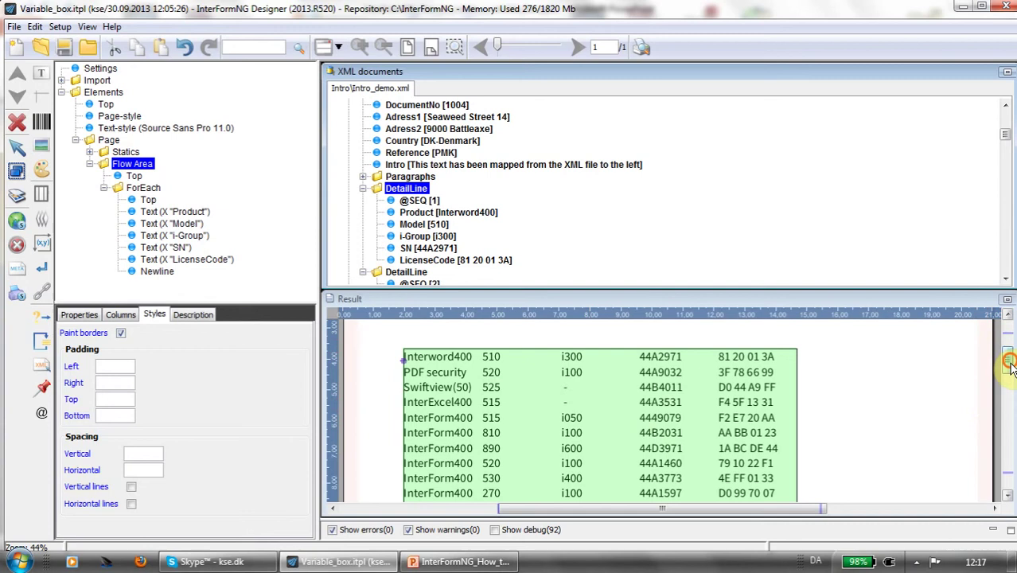
scroll(1007, 382, down, 2)
drag(938, 290, 919, 195)
scroll(1002, 302, up, 3)
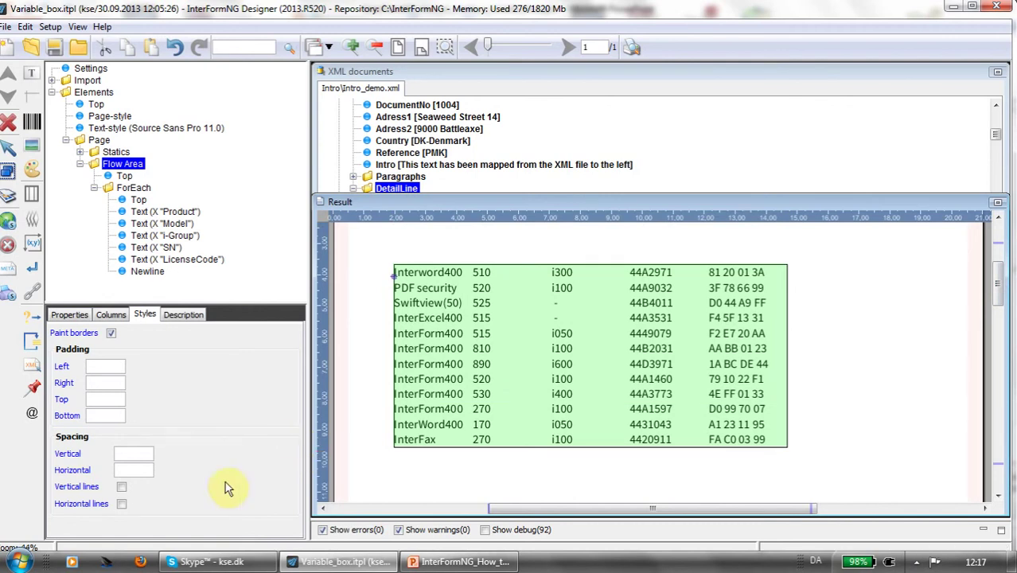
Step: Switch on Vertical lines and Horizontal lines for the Flow Area, then zoom in to check the gridlines
scroll(450, 288, up, 2)
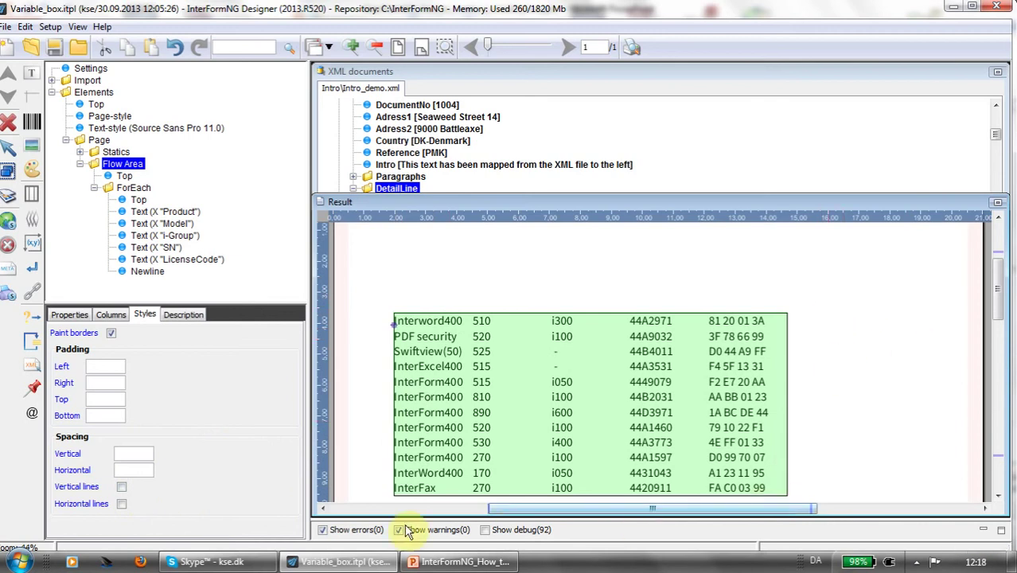
click(131, 488)
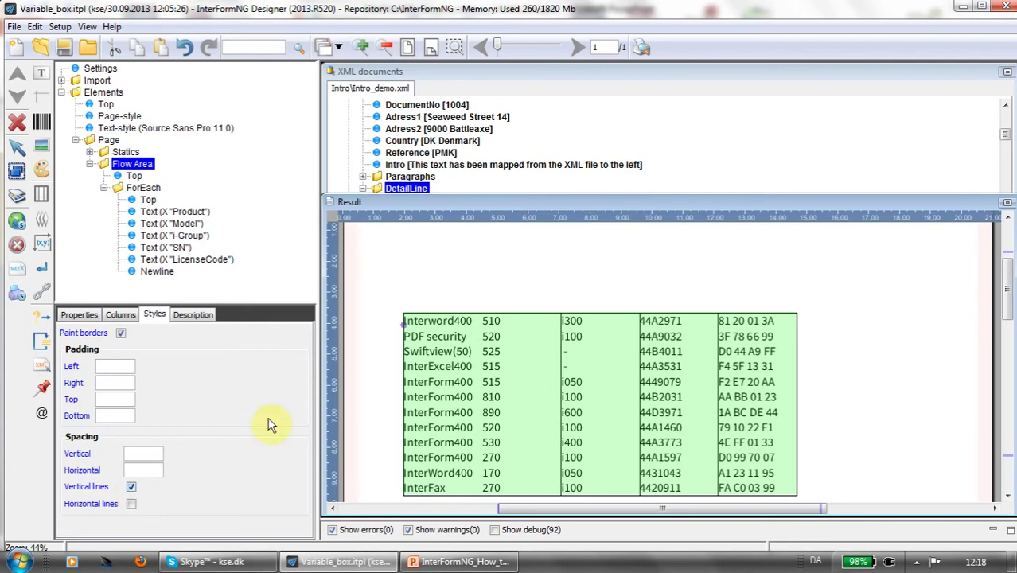
click(131, 505)
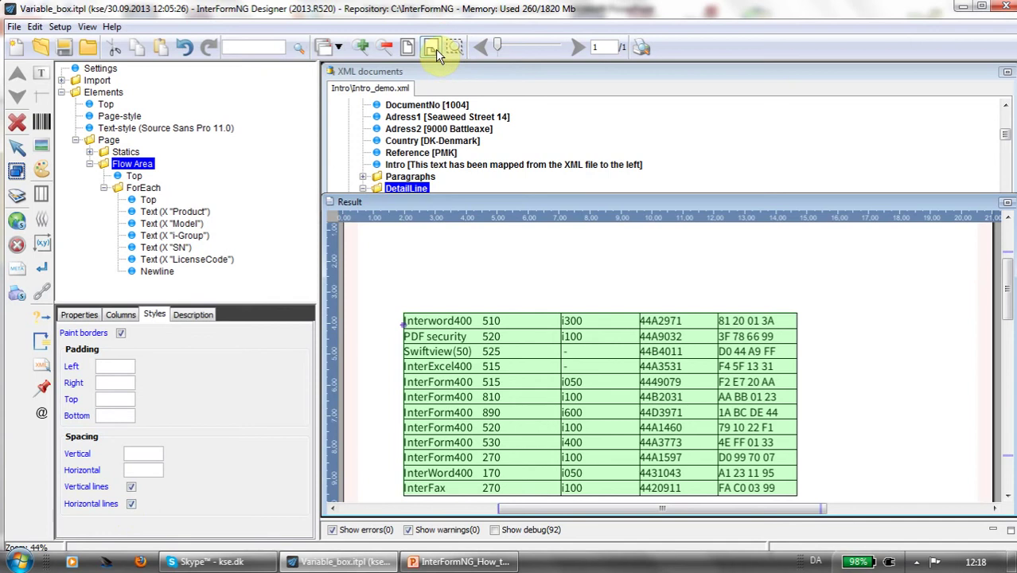
click(356, 49)
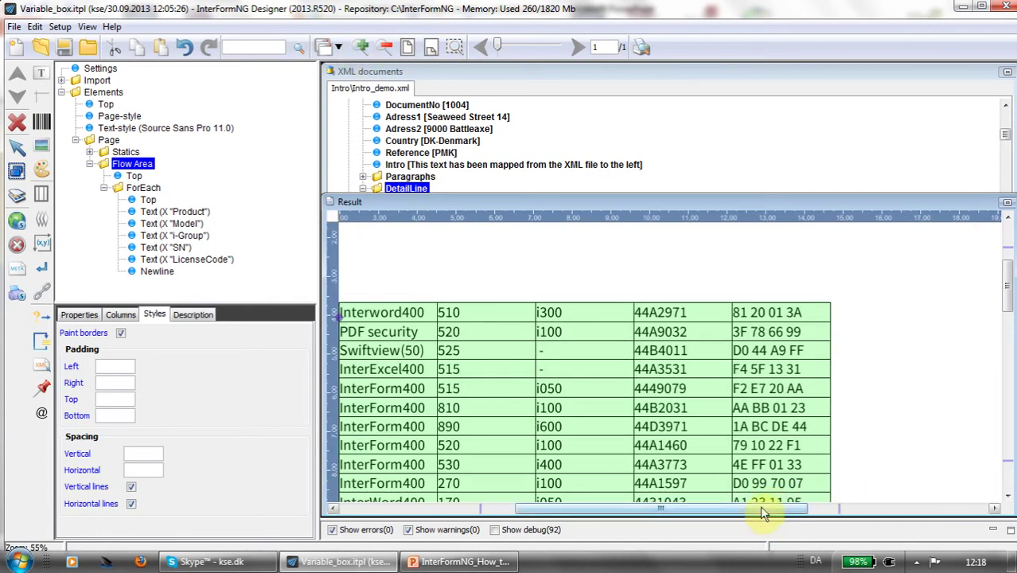
drag(749, 507, 700, 514)
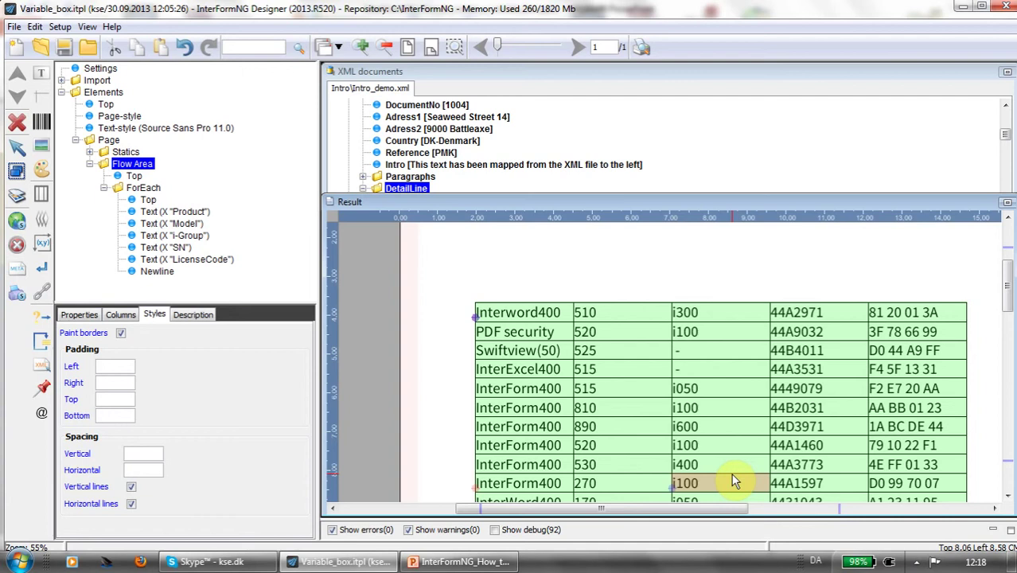
click(1006, 311)
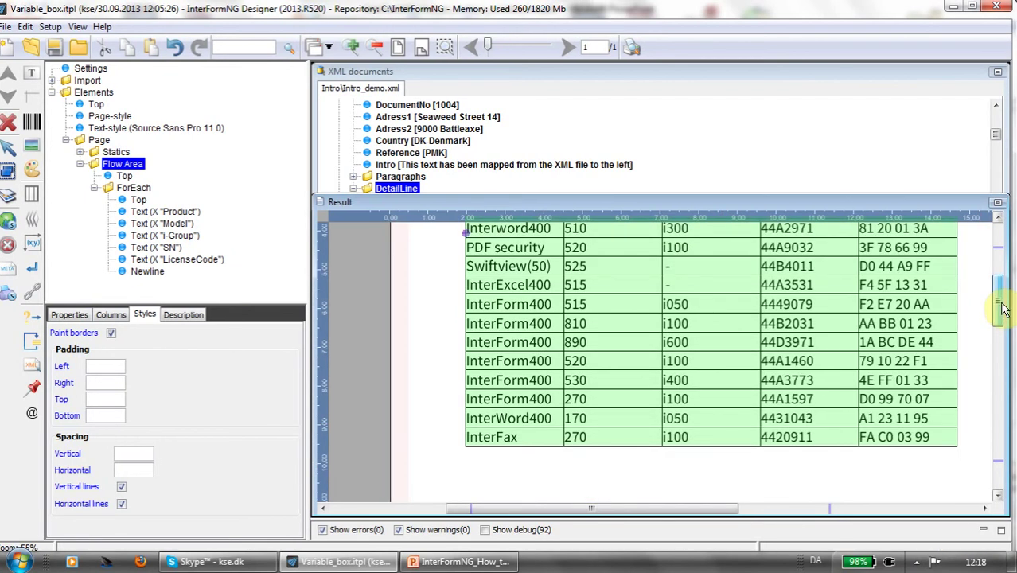
scroll(1002, 306, down, 1)
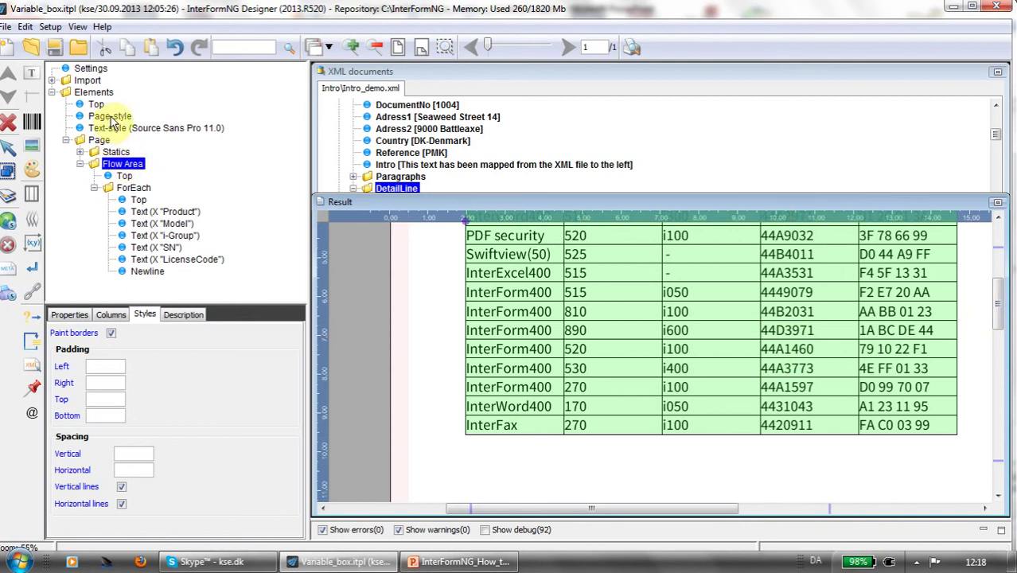
Step: Set the Page-style bottom flow margin to 22 and view the resulting second page
click(112, 117)
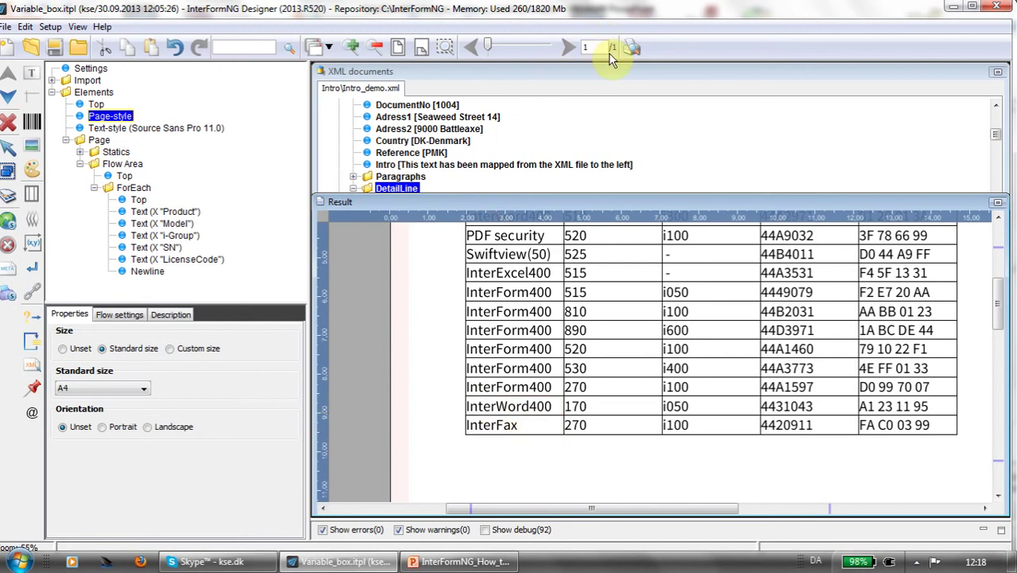
click(131, 316)
click(119, 398)
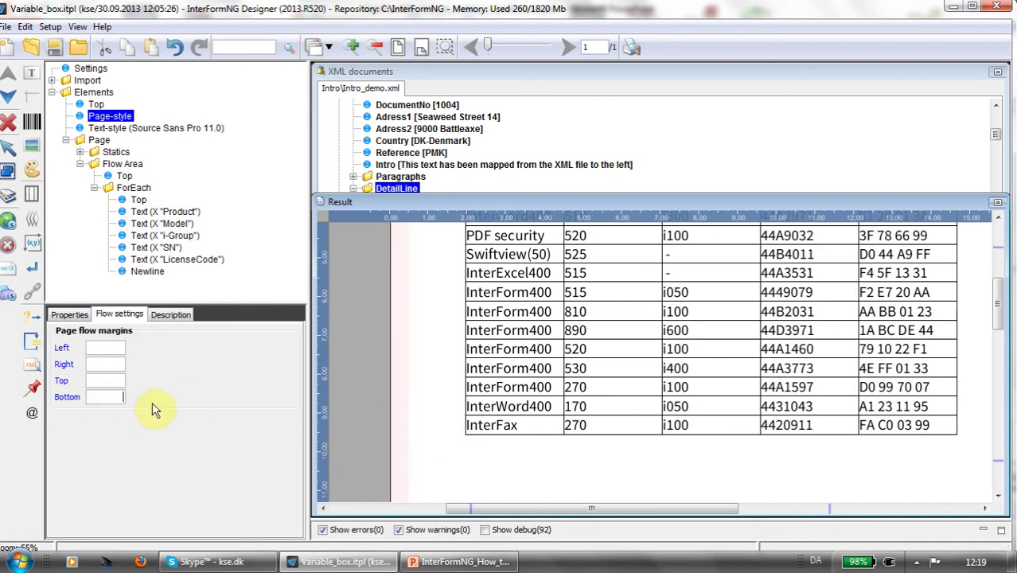
text(22)
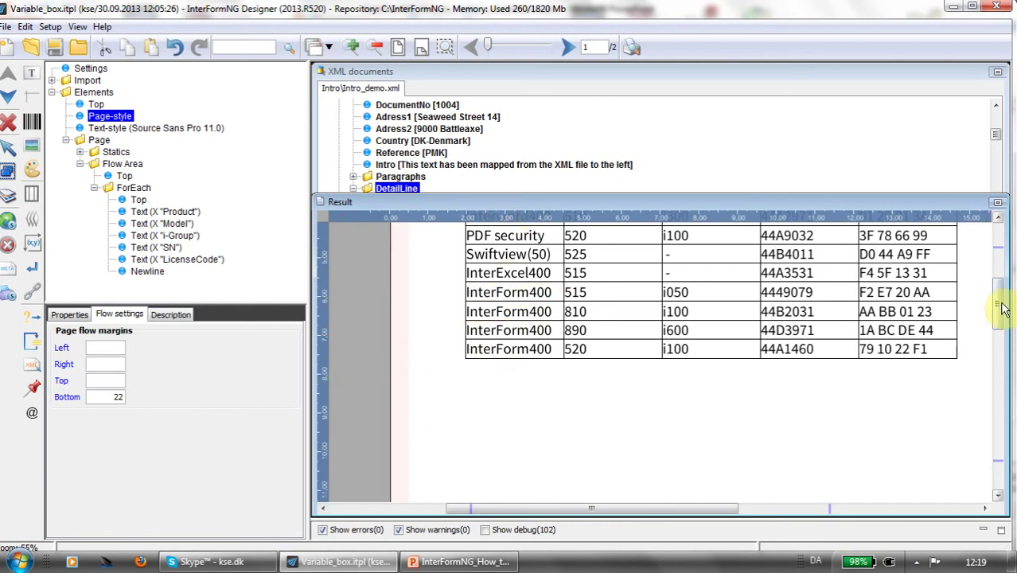
mouse_move(1000, 299)
mouse_down()
mouse_move(1002, 312)
mouse_move(1000, 277)
mouse_move(1000, 292)
mouse_up()
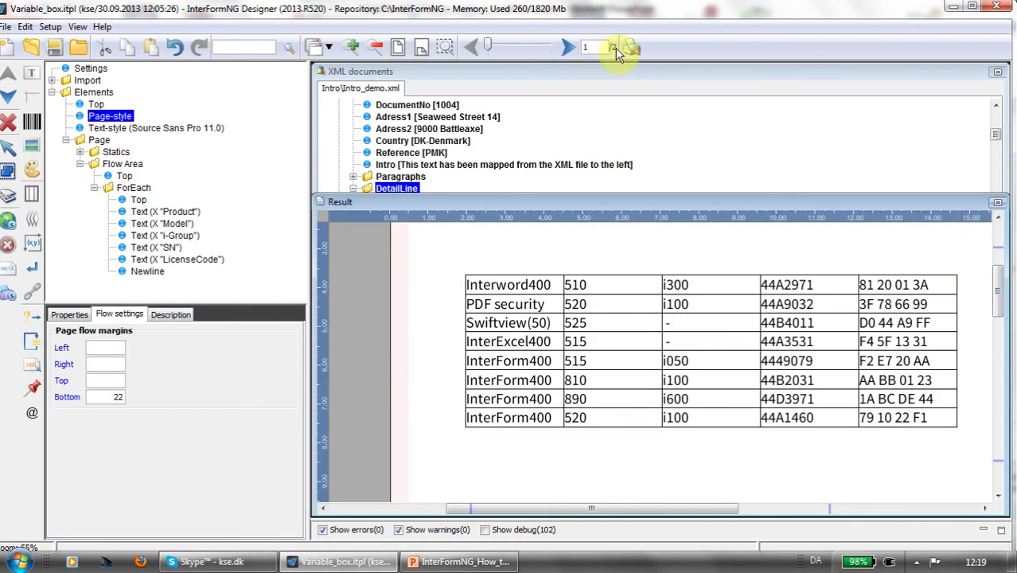
click(571, 47)
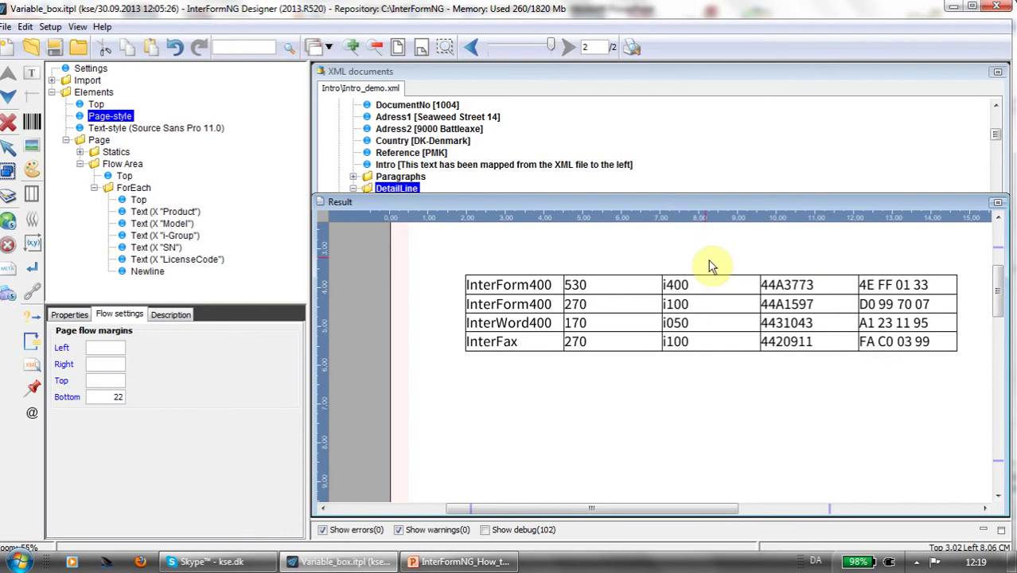